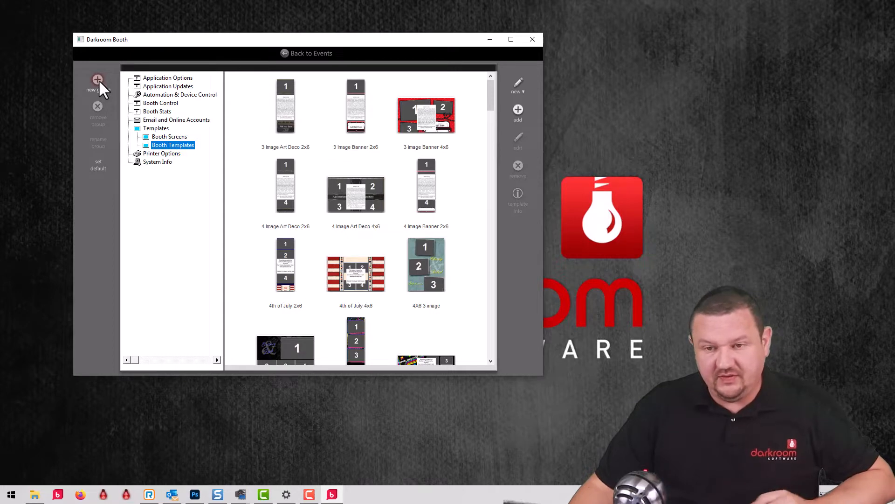
# Add a new template group named Green Screen under Booth Templates
pyautogui.click(97, 80)
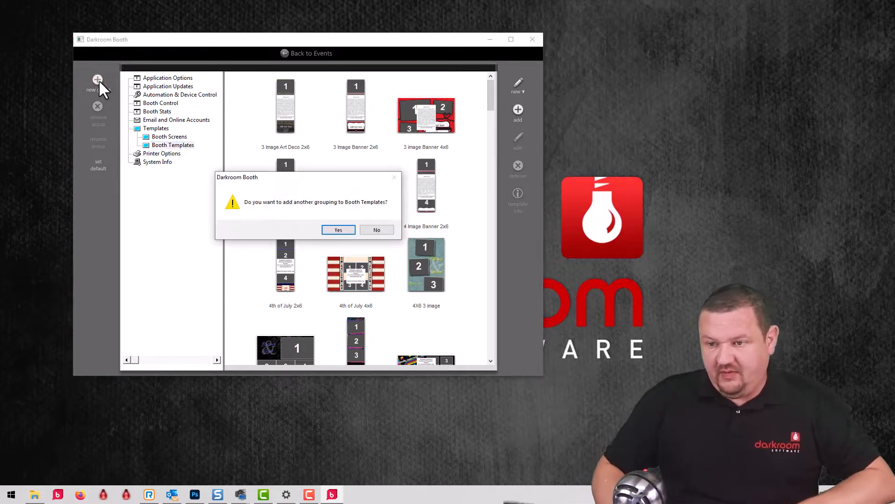
pyautogui.press('Return')
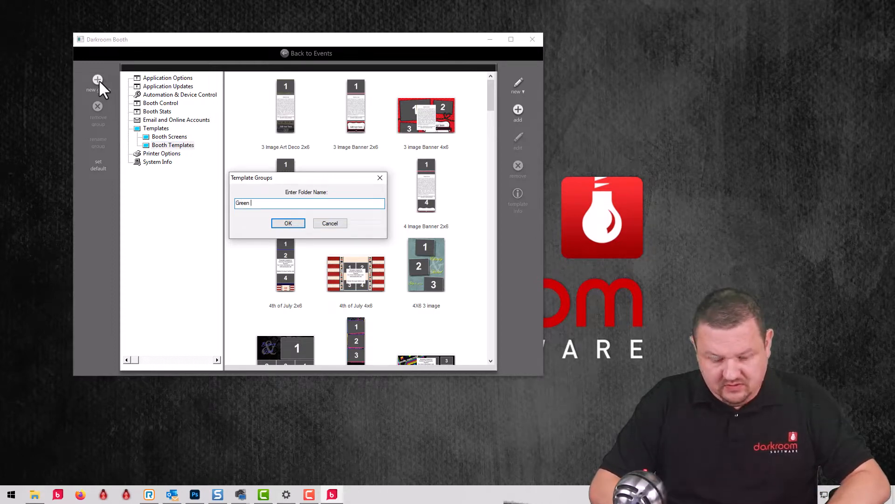
pyautogui.write('Green Screen')
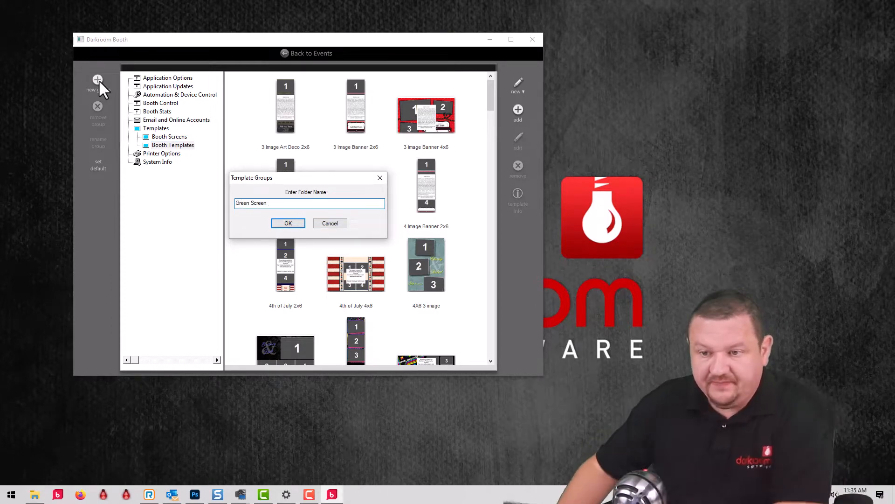
pyautogui.click(287, 223)
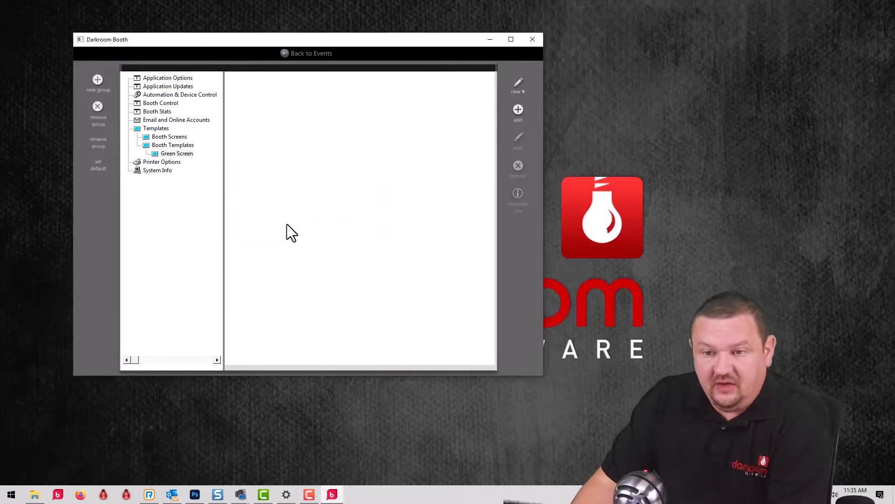
# Move the Green Screen - Background selection and Green Screen 2x6 3 Photo templates from Booth Templates into the Green Screen group
pyautogui.click(179, 147)
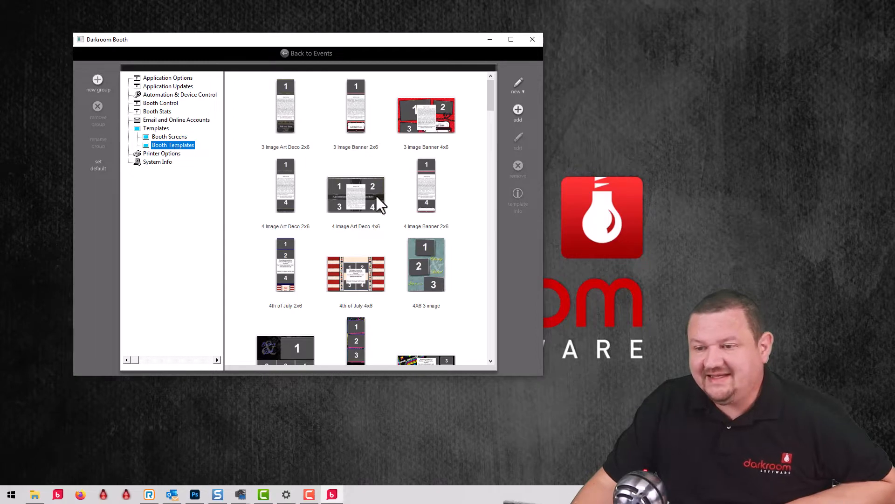
pyautogui.doubleClick(166, 145)
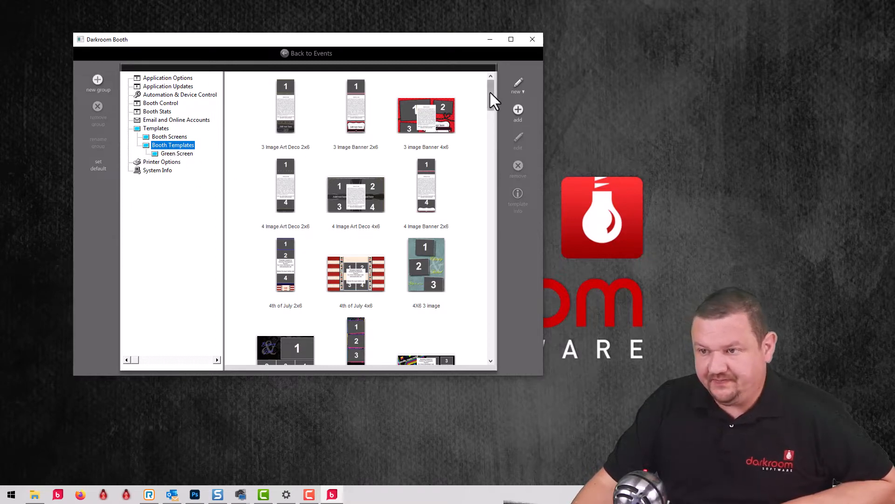
pyautogui.moveTo(490, 90); pyautogui.dragTo(495, 181)
pyautogui.click(286, 275)
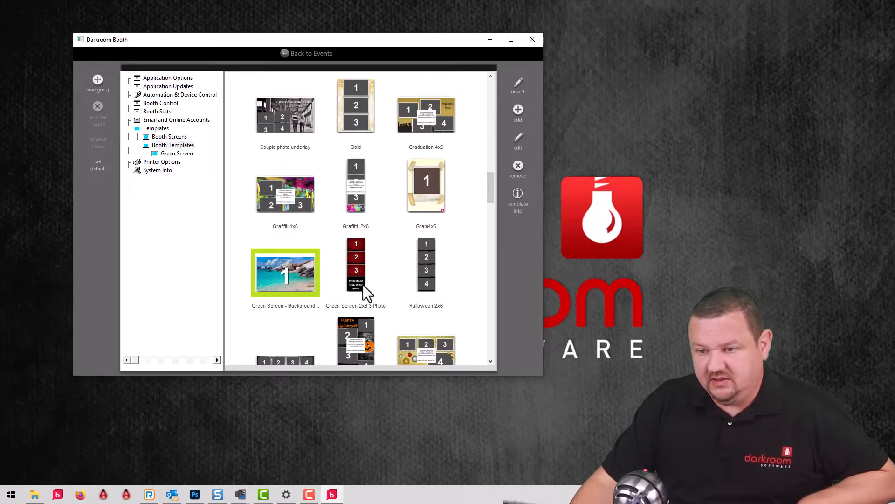
pyautogui.keyDown('ctrl'); pyautogui.click(359, 280); pyautogui.keyUp('ctrl')
# Move the Holiday Green Screen template and both New Years - Green Screen templates into the Green Screen group
pyautogui.scroll(-5, 386, 238)
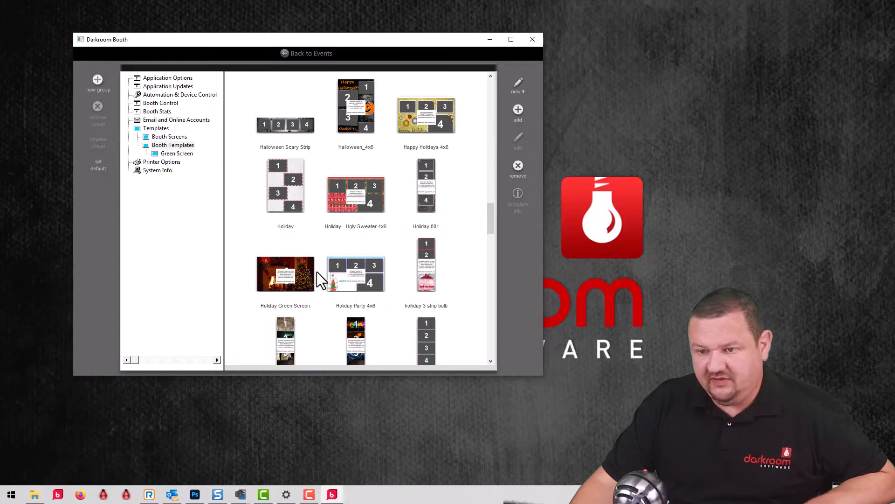
pyautogui.click(298, 276)
pyautogui.scroll(-8, 348, 230)
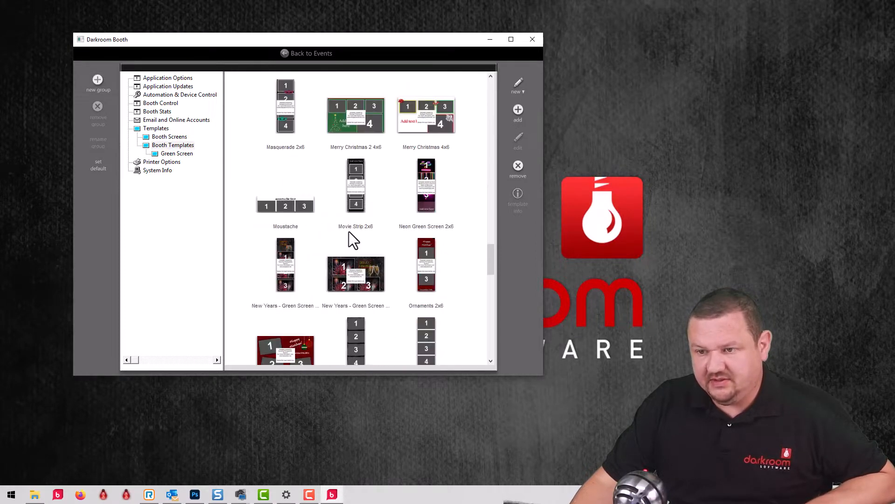
pyautogui.click(372, 271)
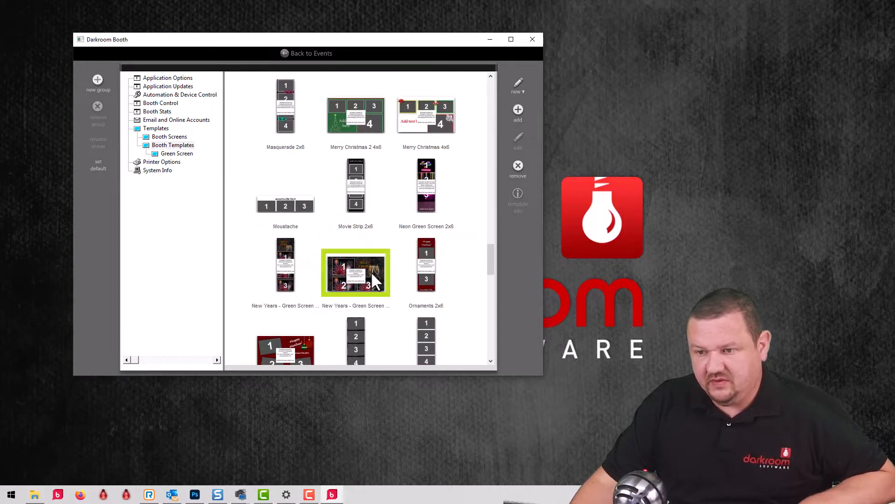
pyautogui.keyDown('ctrl'); pyautogui.click(285, 250); pyautogui.keyUp('ctrl')
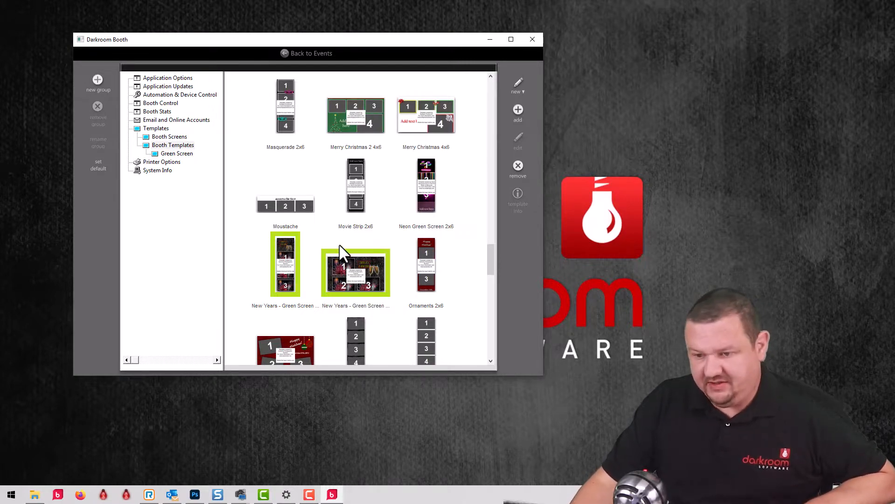
# Move the Winter - Green Screen 2x6 and Winter - Green Screen 4x6 templates into the Green Screen group
pyautogui.scroll(-2, 340, 254)
pyautogui.scroll(-1, 303, 240)
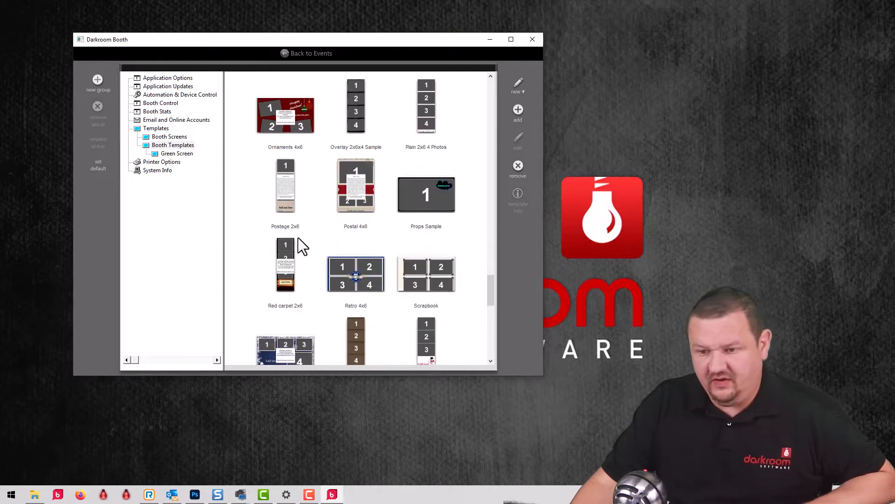
pyautogui.scroll(-2, 329, 242)
pyautogui.scroll(-3, 328, 242)
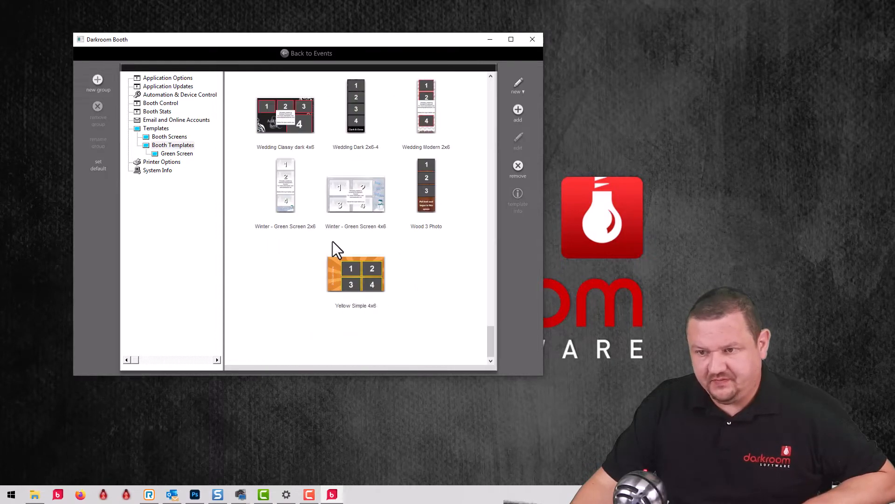
pyautogui.click(371, 200)
pyautogui.click(287, 196)
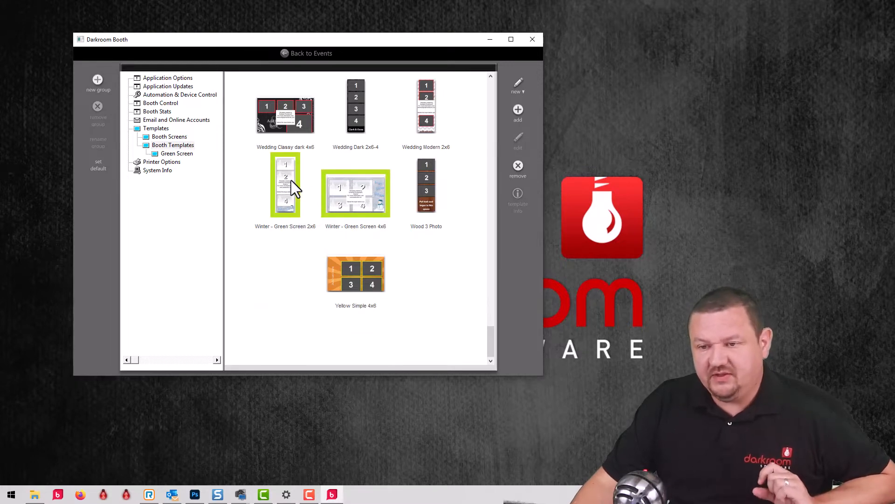
pyautogui.moveTo(289, 180); pyautogui.dragTo(174, 153)
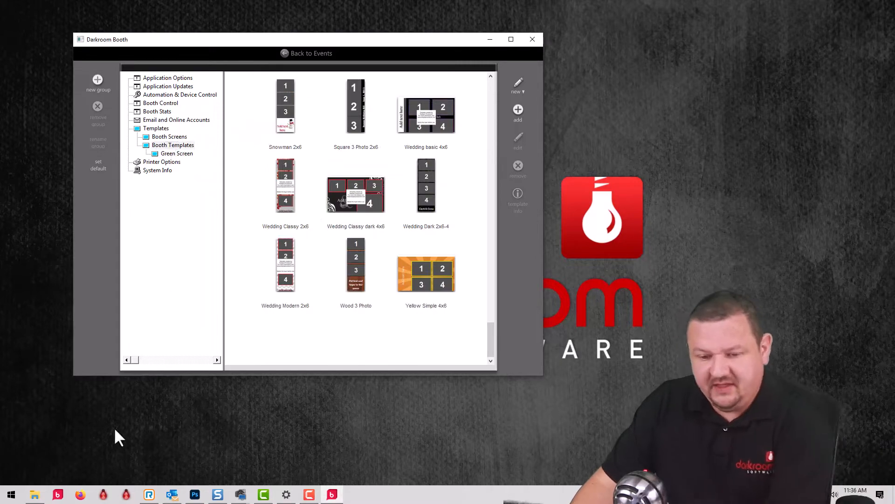
# Switch to File Explorer, check the files in the Green Screen subfolder of BoothTemplates, and return to the BoothTemplates folder
pyautogui.click(34, 495)
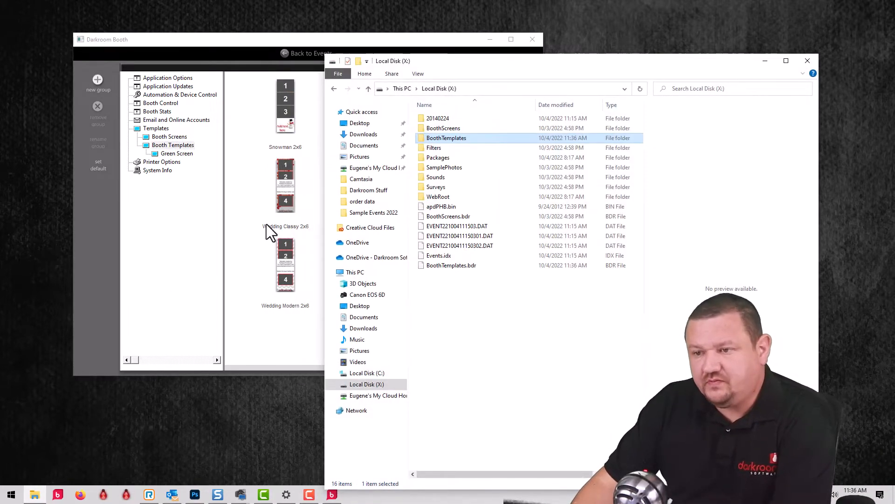
pyautogui.doubleClick(451, 140)
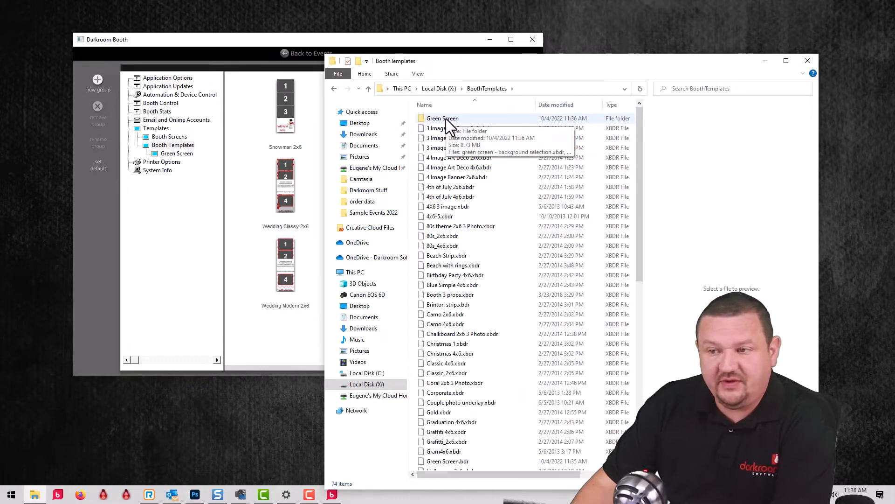
pyautogui.doubleClick(446, 118)
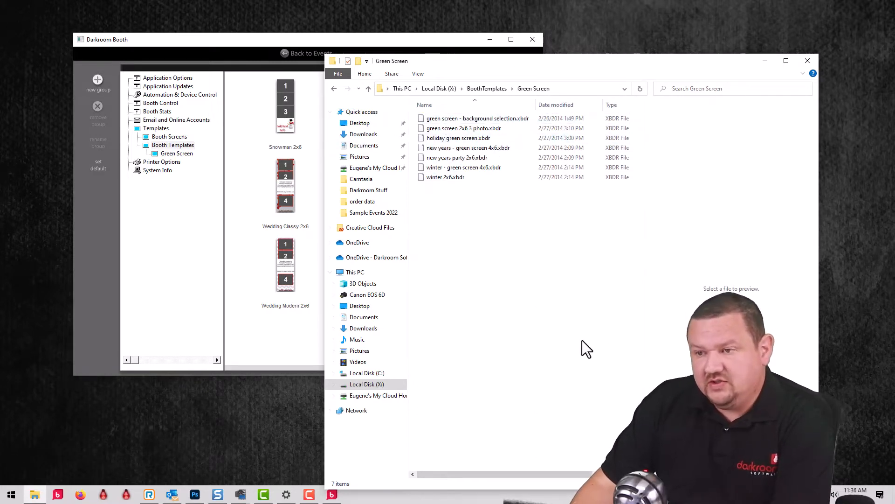
pyautogui.click(333, 88)
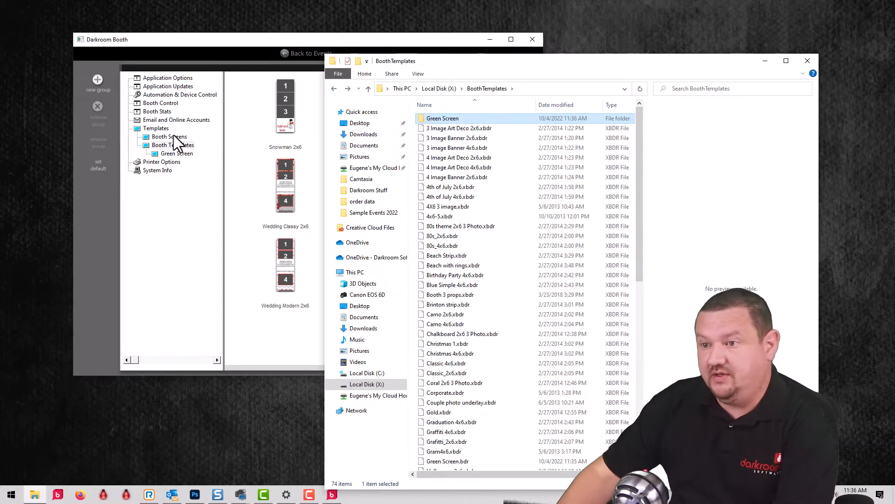
# Check the desktop folder Leaf Style for template files and copy the whole folder into BoothTemplates on Local Disk (X:)
pyautogui.moveTo(467, 70); pyautogui.dragTo(339, 205)
pyautogui.click(487, 40)
pyautogui.click(486, 40)
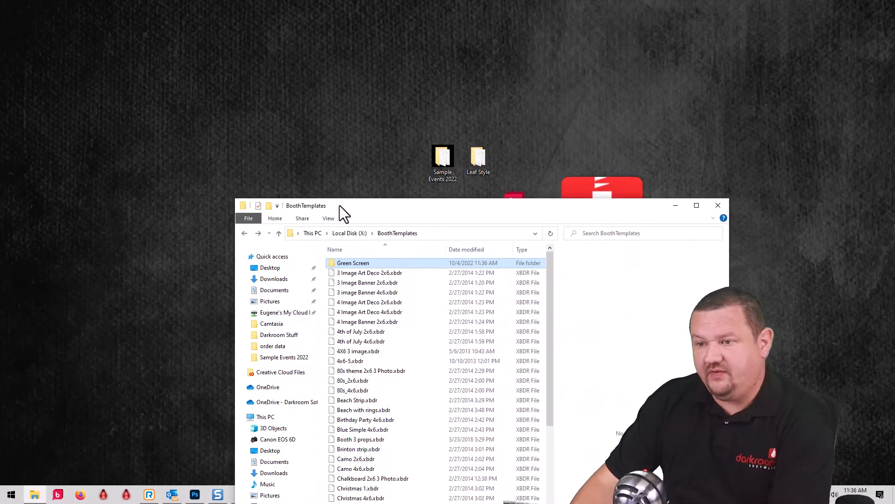
pyautogui.click(482, 157)
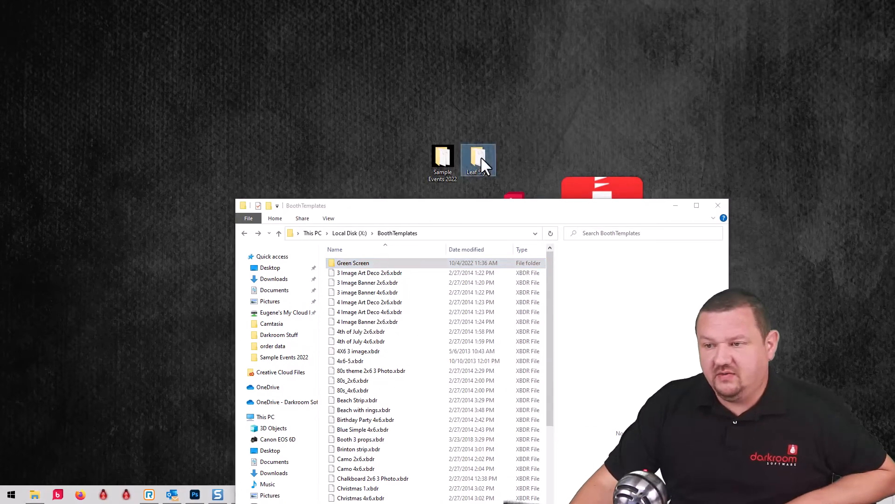
pyautogui.doubleClick(481, 157)
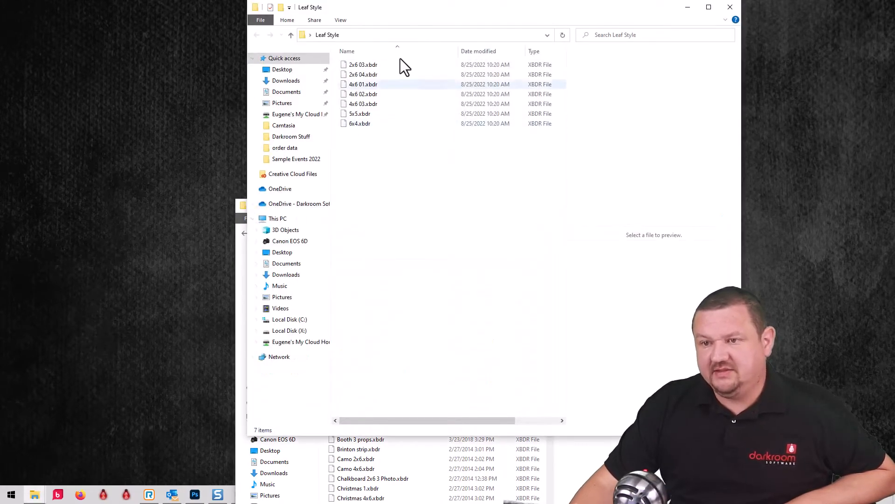
pyautogui.click(731, 7)
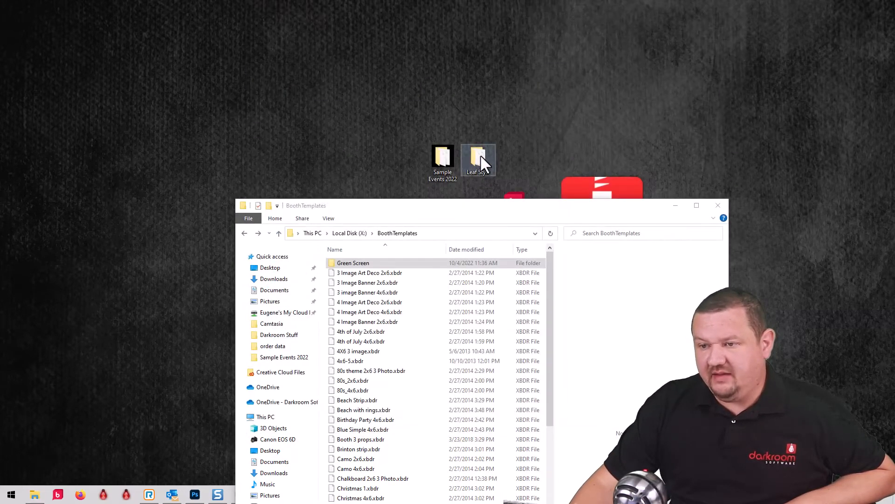
pyautogui.moveTo(480, 157); pyautogui.dragTo(380, 423)
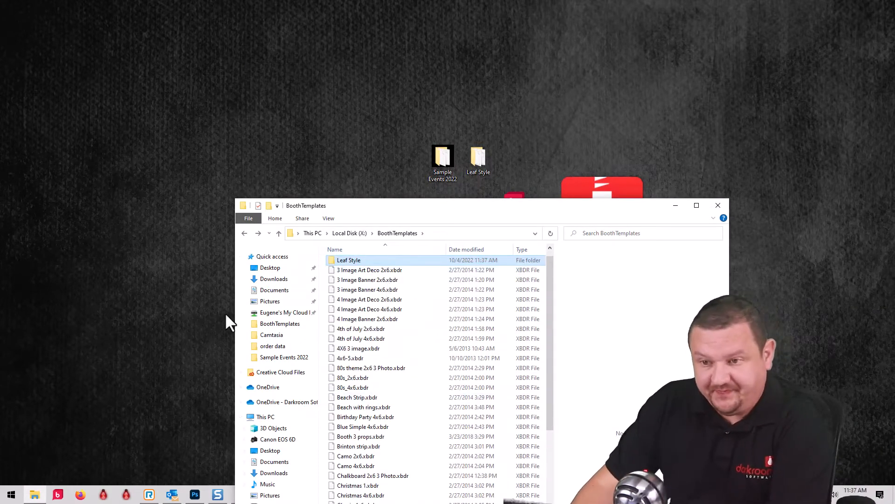
pyautogui.click(132, 320)
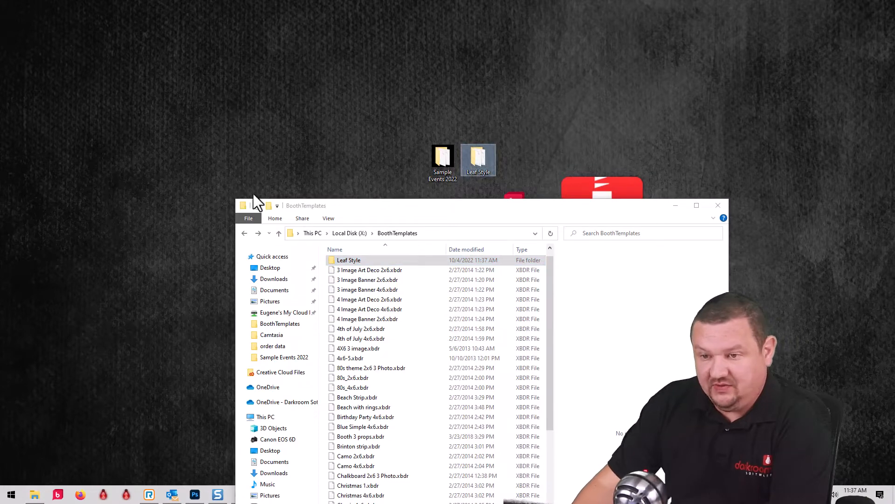
pyautogui.click(675, 205)
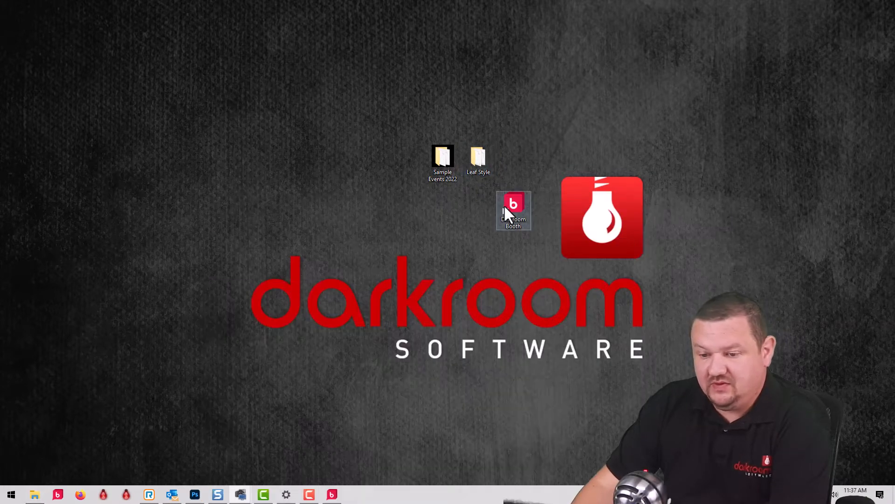
# Switch back to Darkroom Booth and reload the Booth Templates group by viewing Booth Screens first
pyautogui.doubleClick(509, 208)
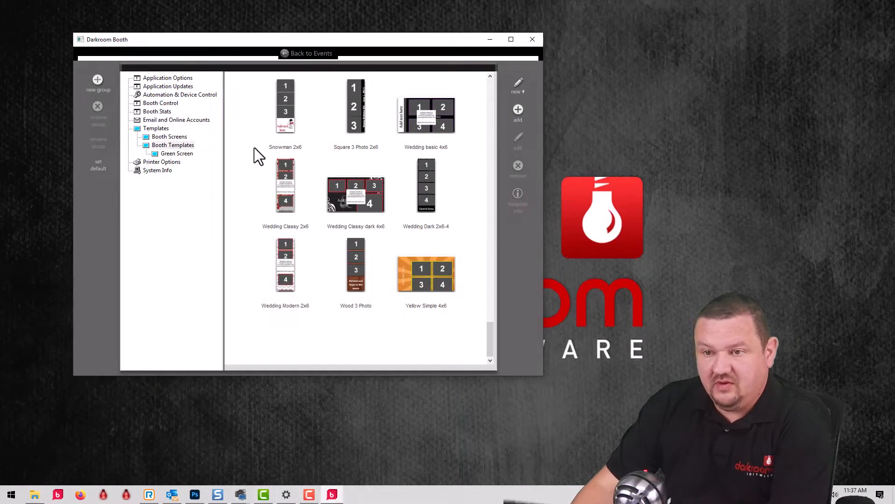
pyautogui.click(159, 138)
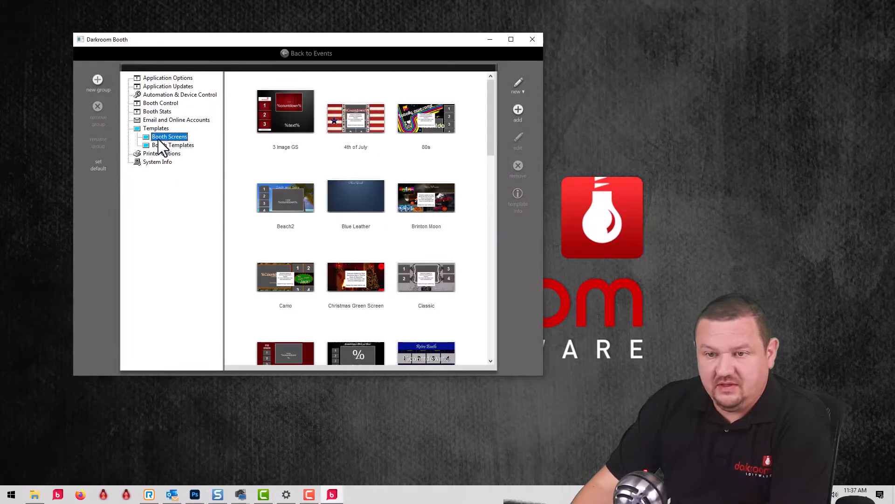
pyautogui.click(160, 144)
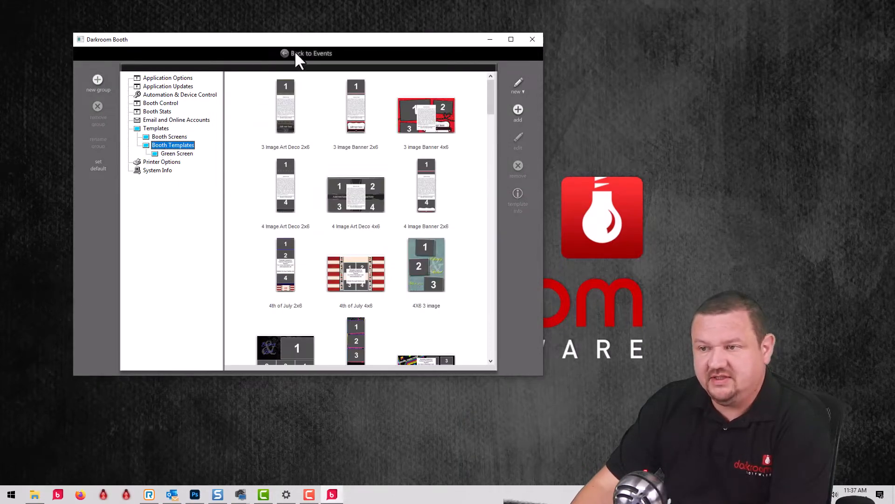
# From the event's output settings, browse the Leaf Style group in the print template chooser and return to the main BoothTemplates group
pyautogui.click(294, 52)
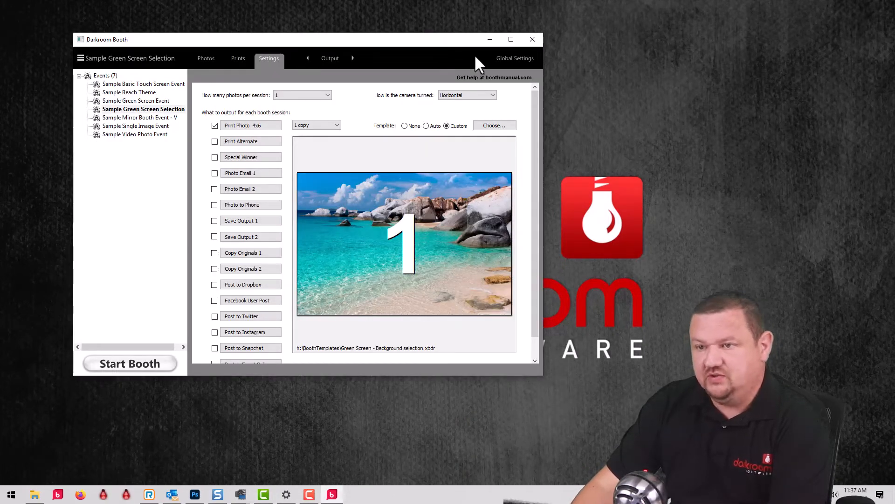
pyautogui.click(500, 129)
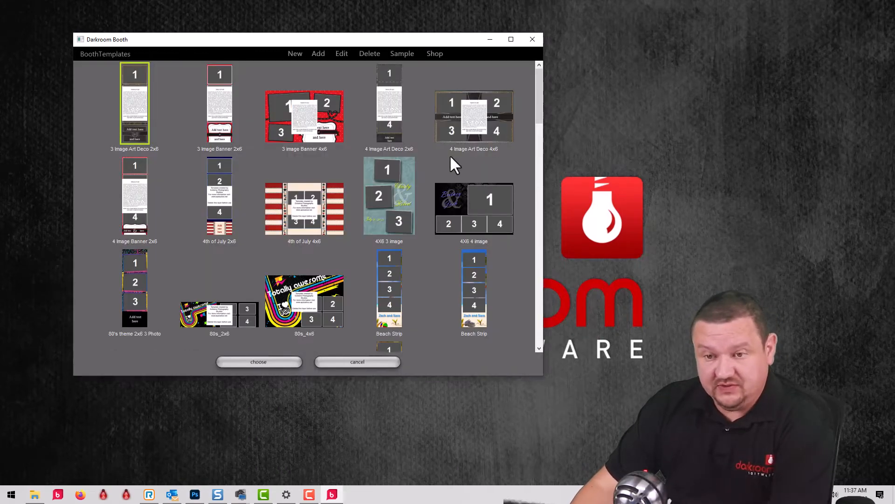
pyautogui.click(96, 53)
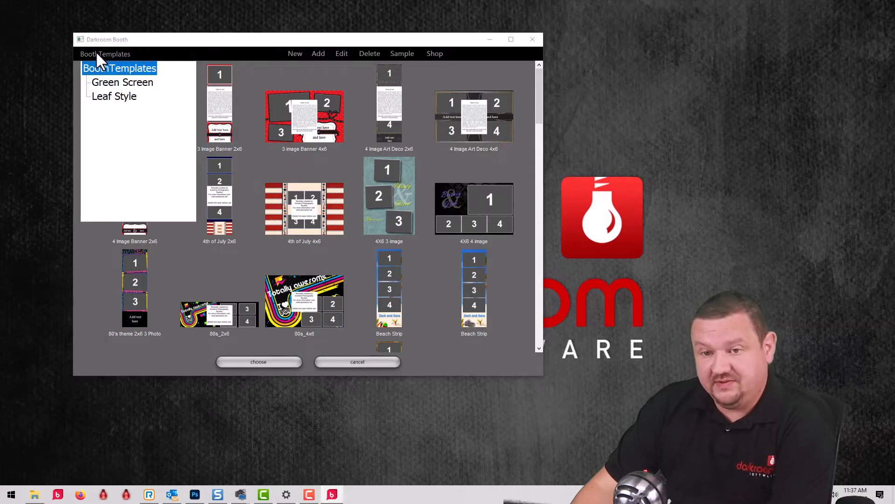
pyautogui.click(105, 96)
pyautogui.click(306, 112)
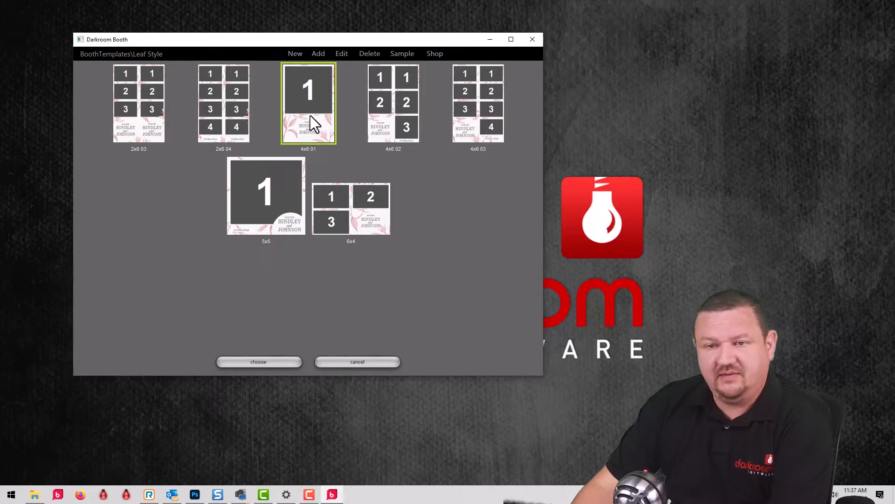
pyautogui.click(127, 56)
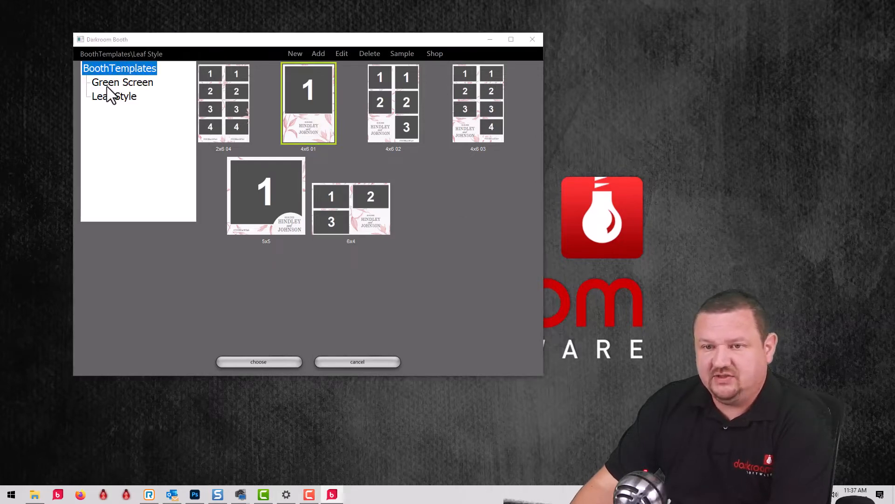
pyautogui.click(111, 70)
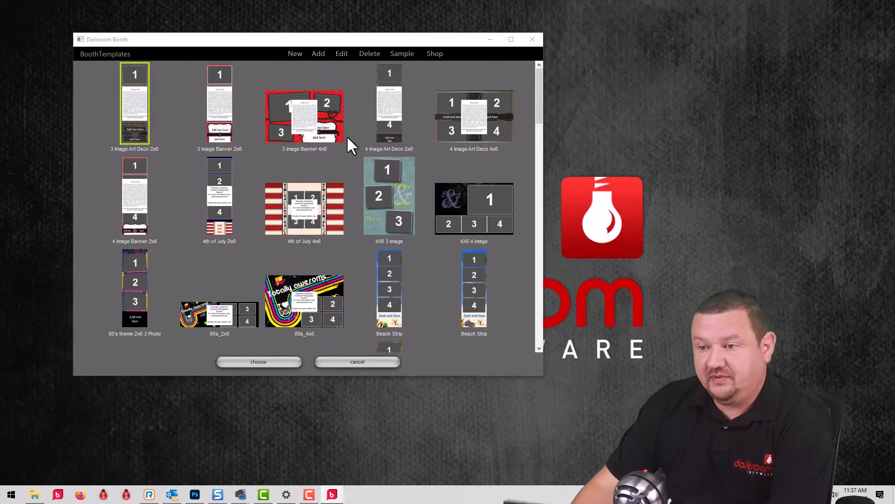
# Browse the Green Screen group in the print template chooser, check its list of groups, and leave the chooser without picking a template
pyautogui.moveTo(541, 77)
pyautogui.mouseDown()
pyautogui.moveTo(538, 313)
pyautogui.moveTo(526, 72)
pyautogui.mouseUp()
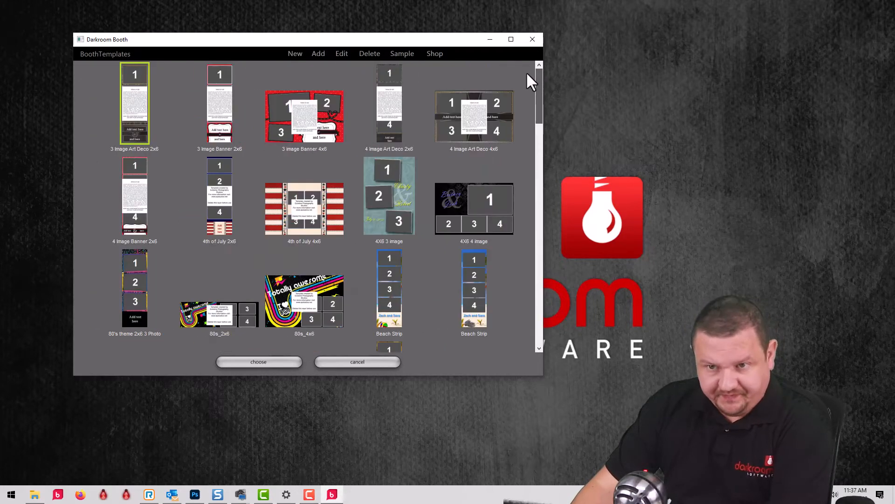
pyautogui.click(118, 53)
pyautogui.click(121, 82)
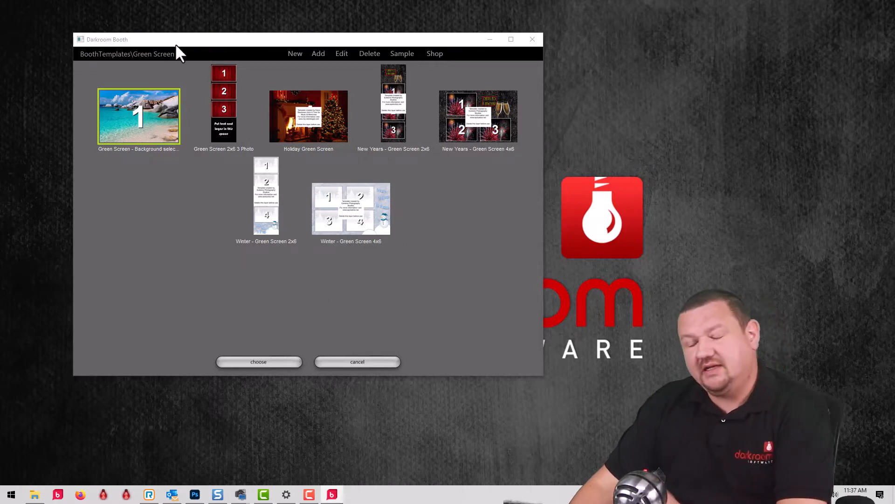
pyautogui.click(136, 54)
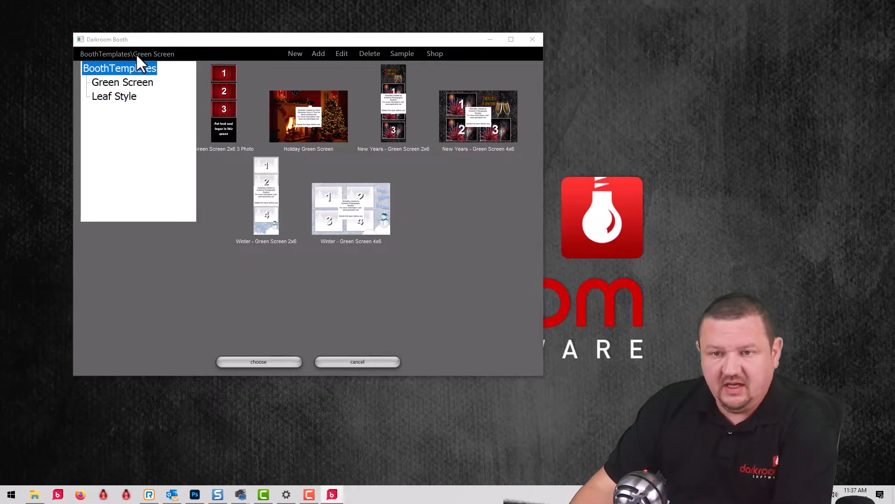
pyautogui.click(375, 361)
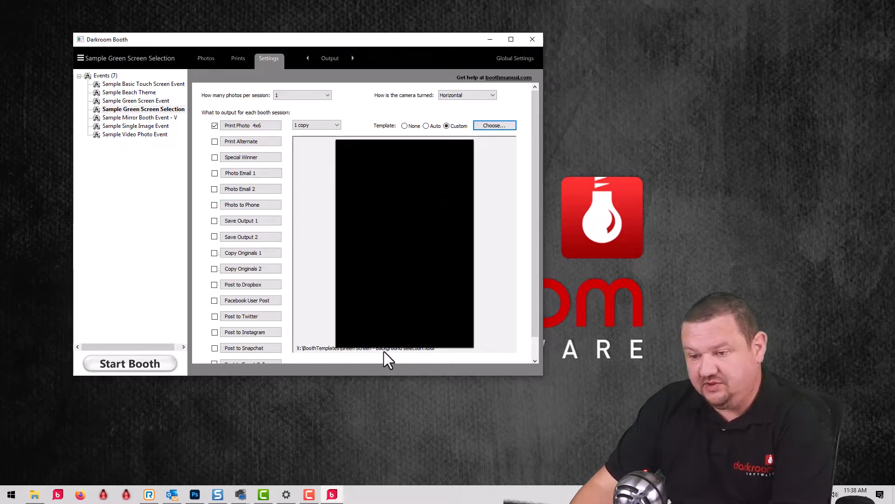
# Assign Green Screen group templates: Green Screen - Background selection to Sample Green Screen Selection and Green Screen 2x6 3 Photo to Sample Green Screen Event
pyautogui.click(495, 125)
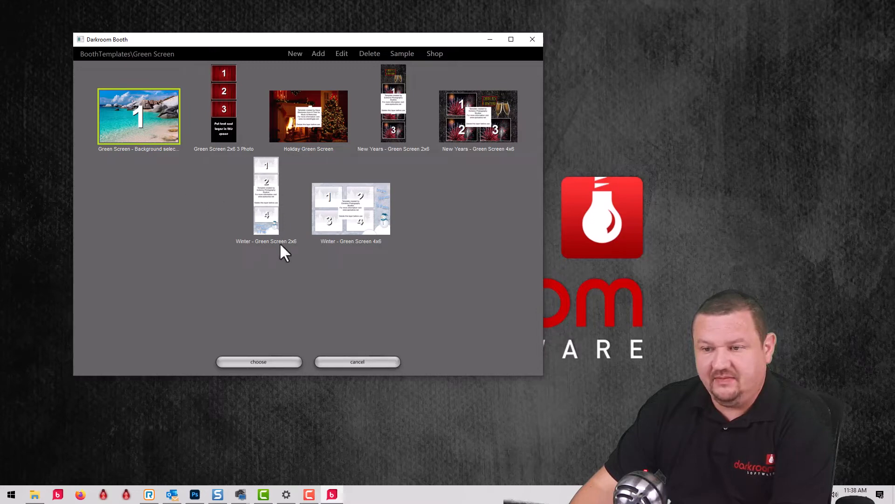
pyautogui.click(264, 361)
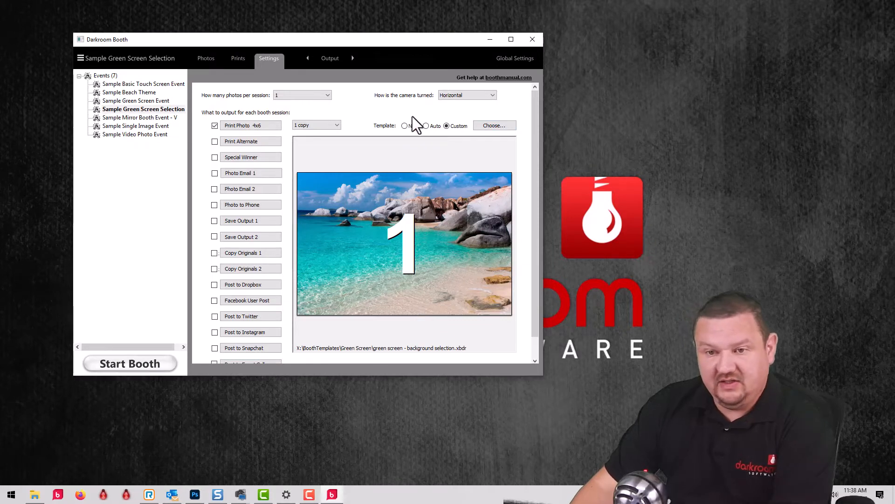
pyautogui.click(124, 101)
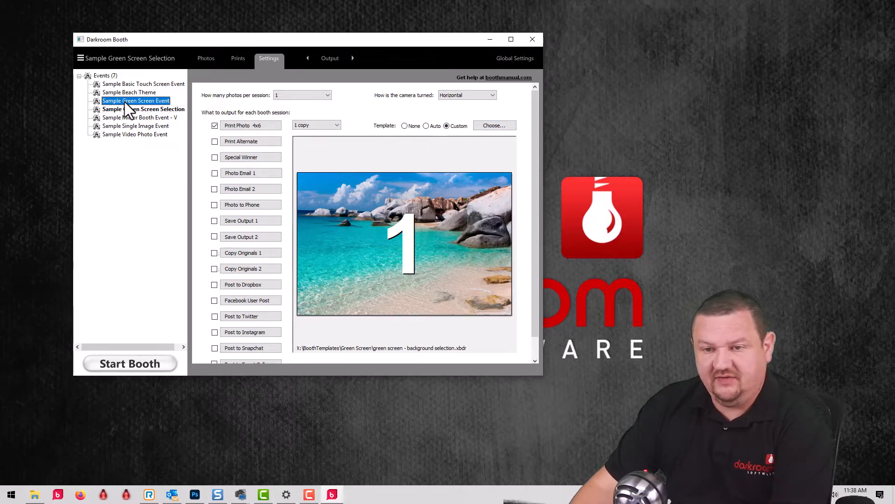
pyautogui.click(495, 125)
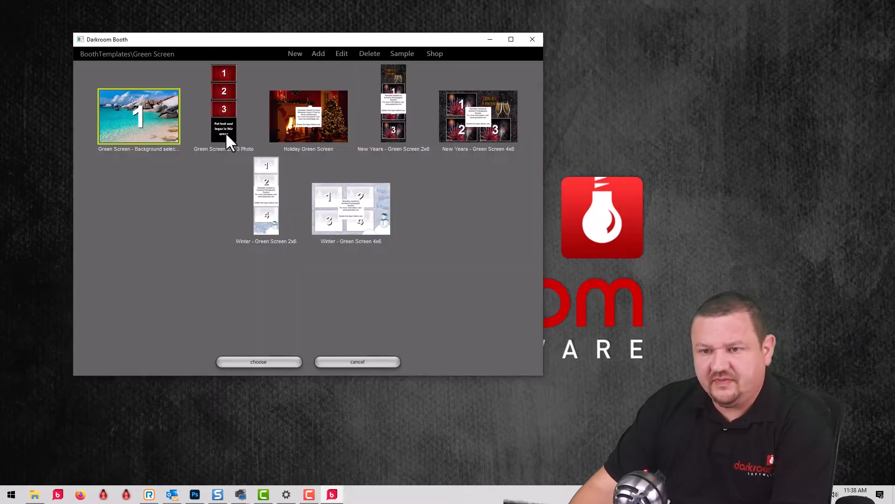
pyautogui.click(226, 133)
pyautogui.click(235, 360)
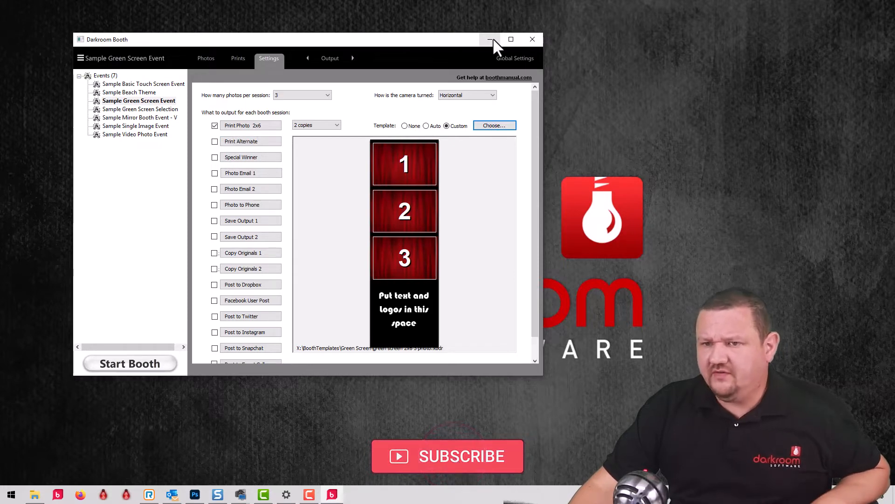
# Open the global settings and view the Booth Screens templates
pyautogui.click(519, 55)
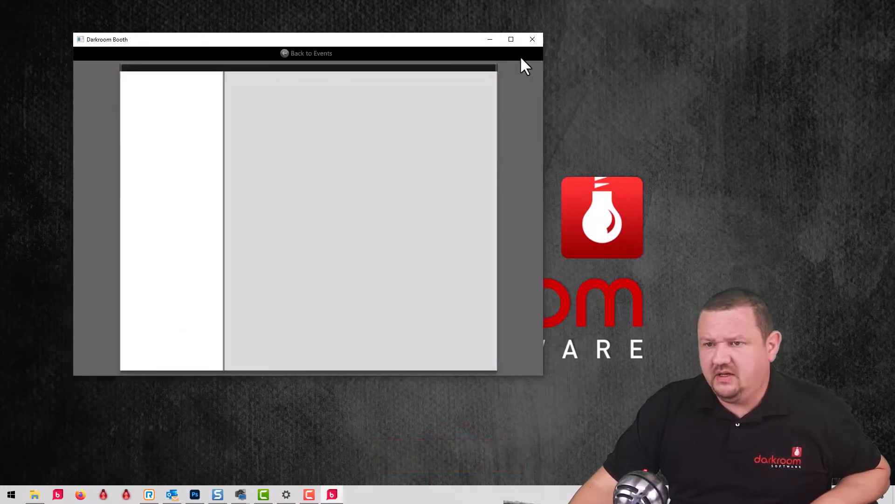
pyautogui.click(159, 137)
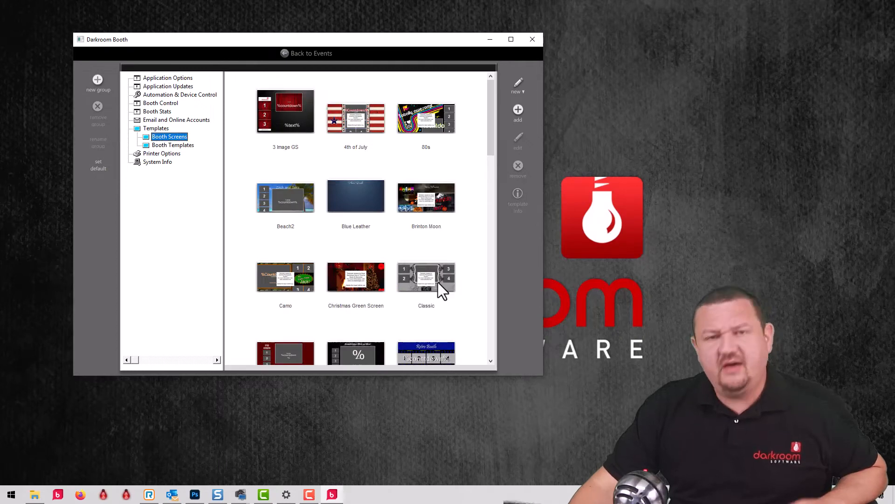
pyautogui.click(419, 260)
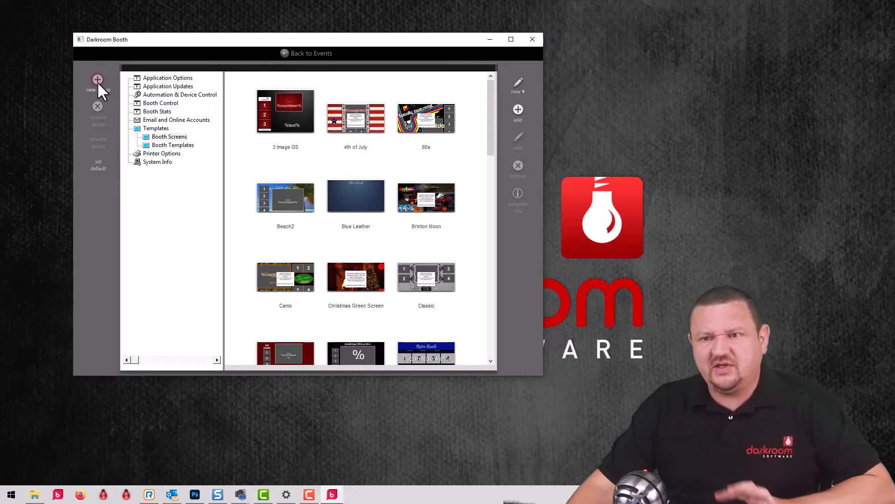
# Rearrange the desktop so the Sample Events 2022 folder sits in the open beside the Darkroom Booth window
pyautogui.moveTo(344, 43); pyautogui.dragTo(537, 226)
pyautogui.moveTo(448, 157); pyautogui.dragTo(379, 96)
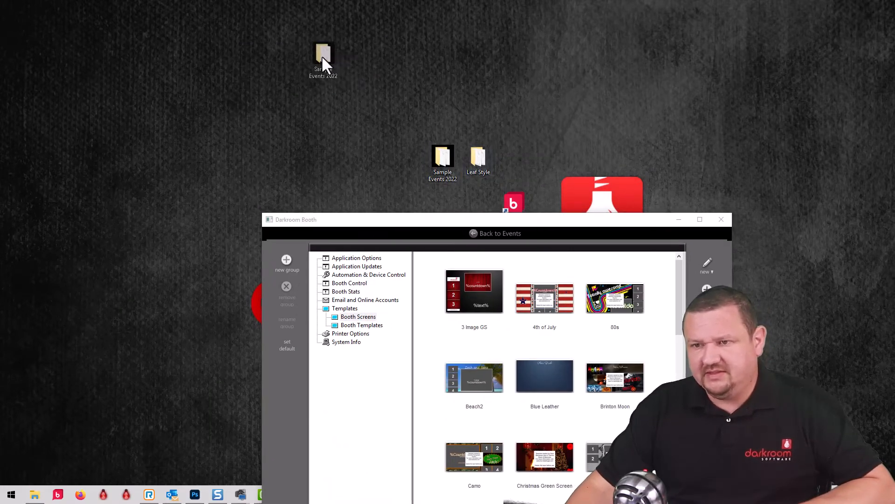
pyautogui.moveTo(322, 55); pyautogui.dragTo(327, 59)
pyautogui.moveTo(440, 220); pyautogui.dragTo(555, 56)
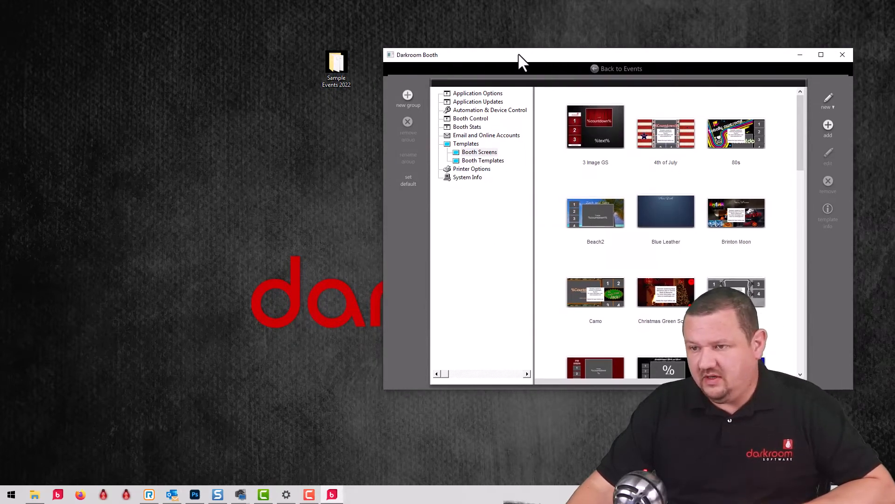
# Add a new template group named Sample Events under Booth Screens
pyautogui.click(482, 154)
pyautogui.click(407, 98)
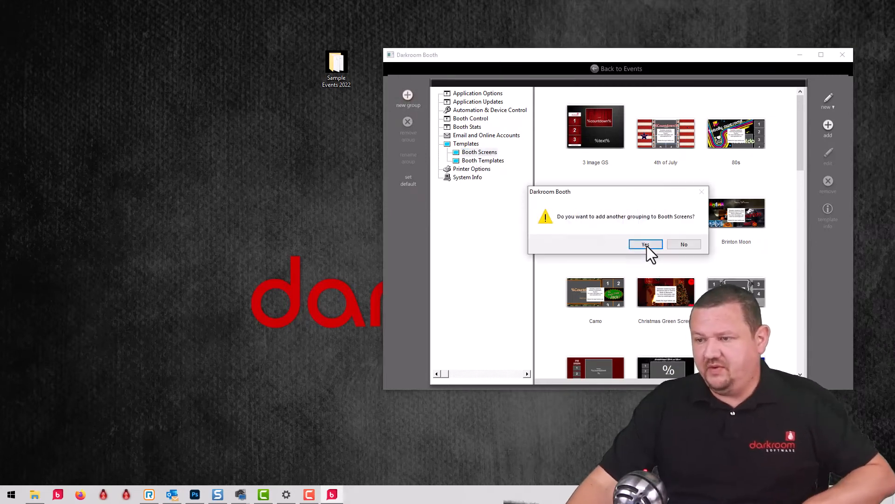
pyautogui.click(645, 245)
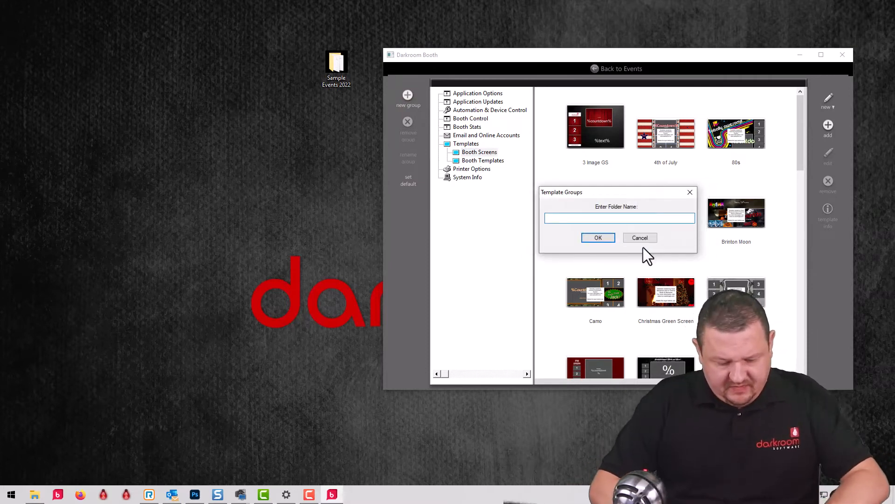
pyautogui.write('Sample E')
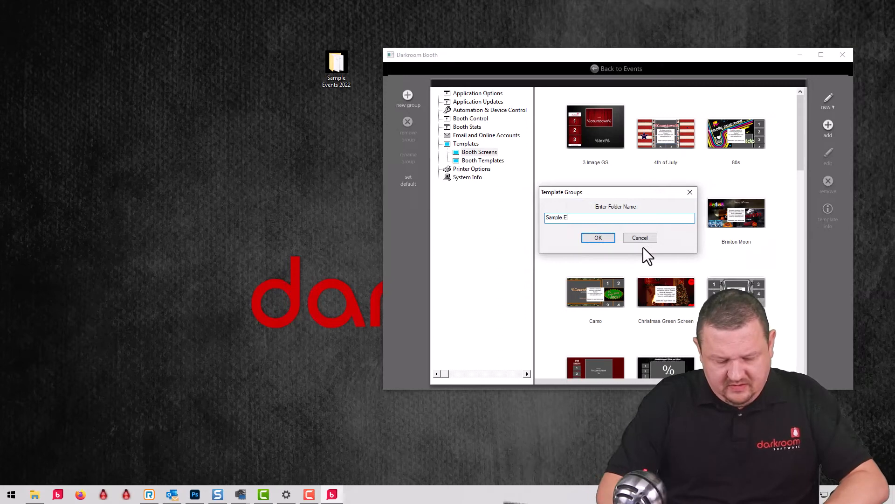
pyautogui.write('vent')
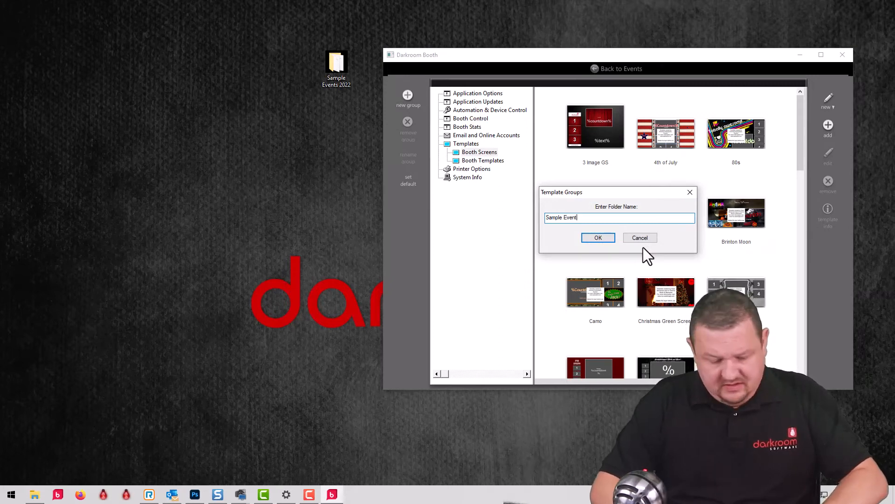
pyautogui.write('s')
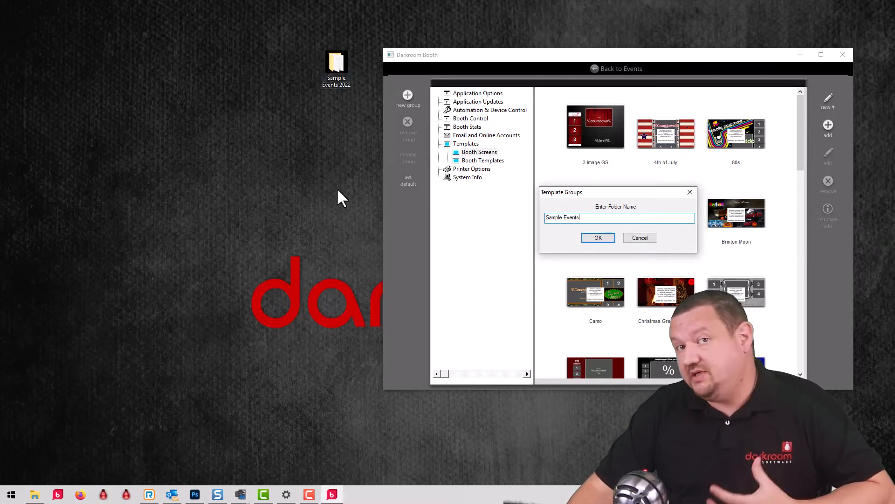
pyautogui.click(604, 240)
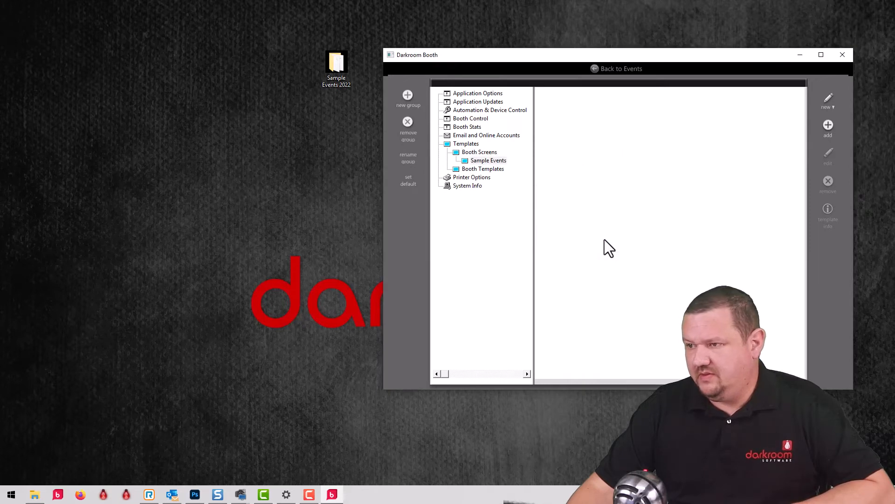
# Add all templates from the desktop folder Sample Events 2022 to the Sample Events group
pyautogui.click(828, 125)
pyautogui.click(731, 140)
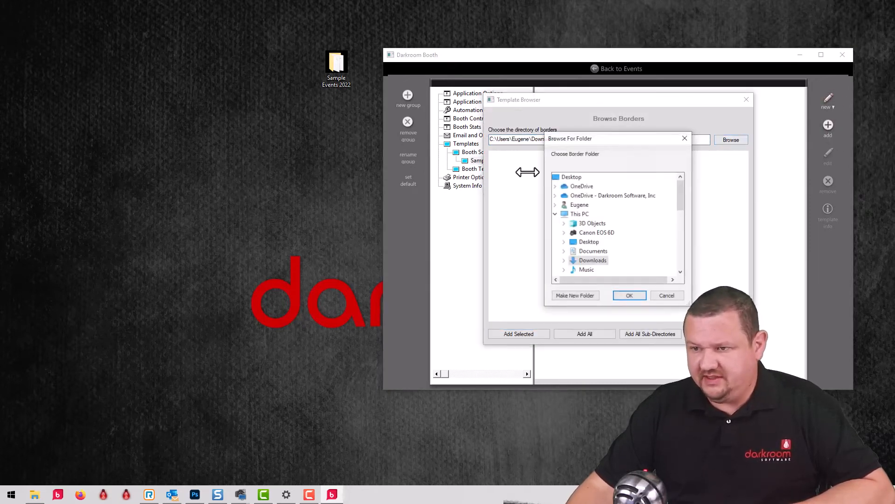
pyautogui.click(555, 214)
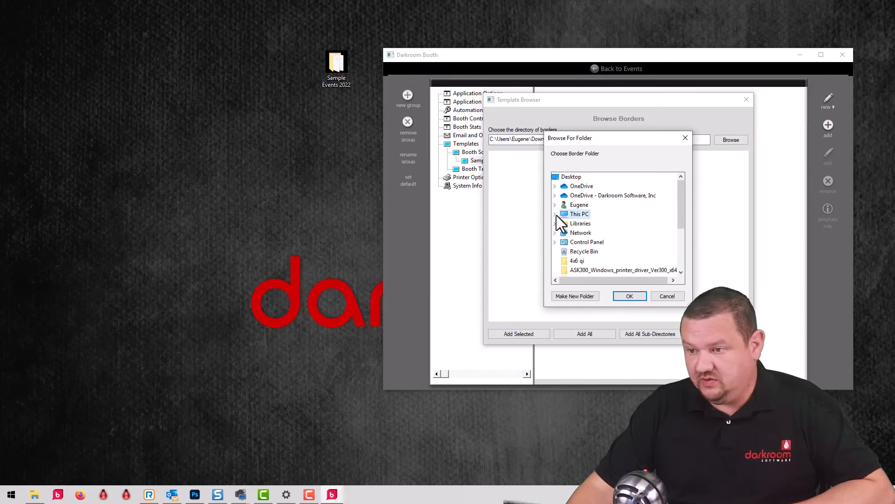
pyautogui.scroll(-3, 606, 266)
pyautogui.click(592, 261)
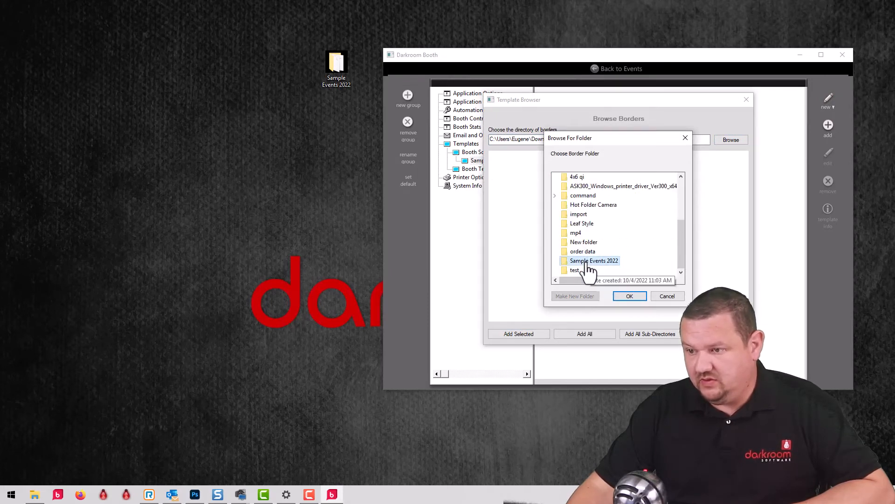
pyautogui.click(628, 295)
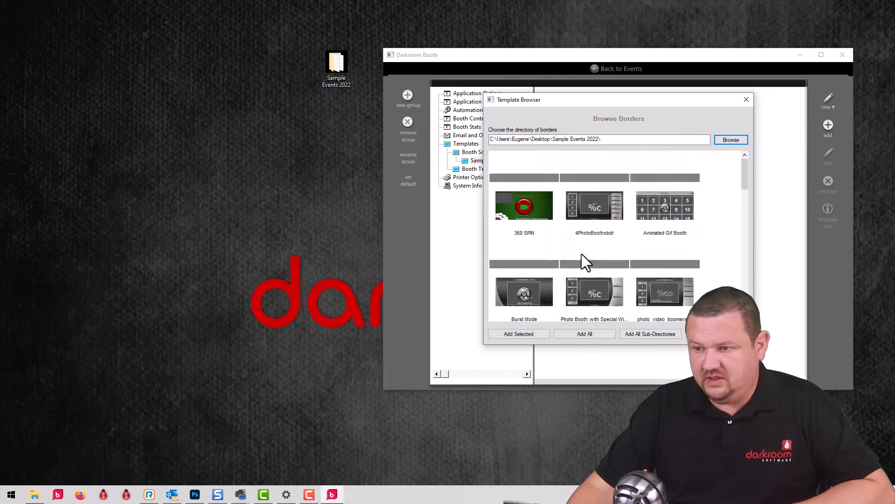
pyautogui.hotkey('ctrl', 'a')
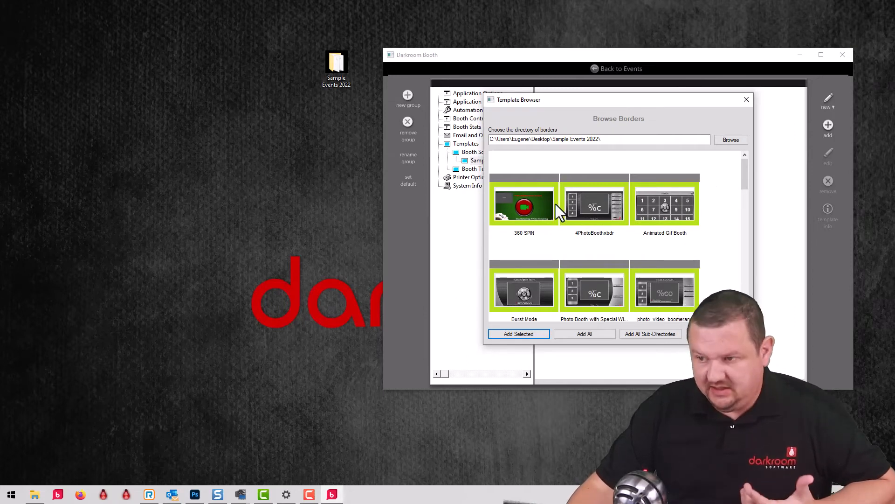
pyautogui.click(527, 334)
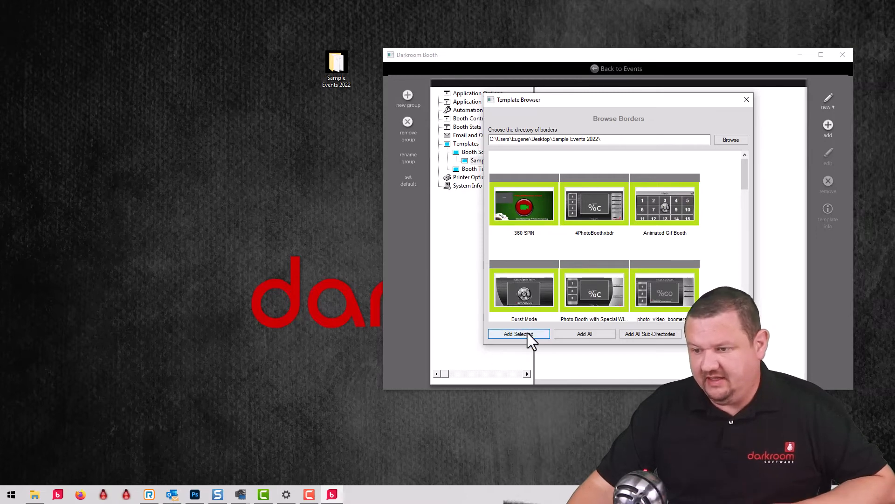
# Return to Sample Green Screen Event's settings, open the booth screen chooser, and browse the Sample Events group
pyautogui.click(615, 68)
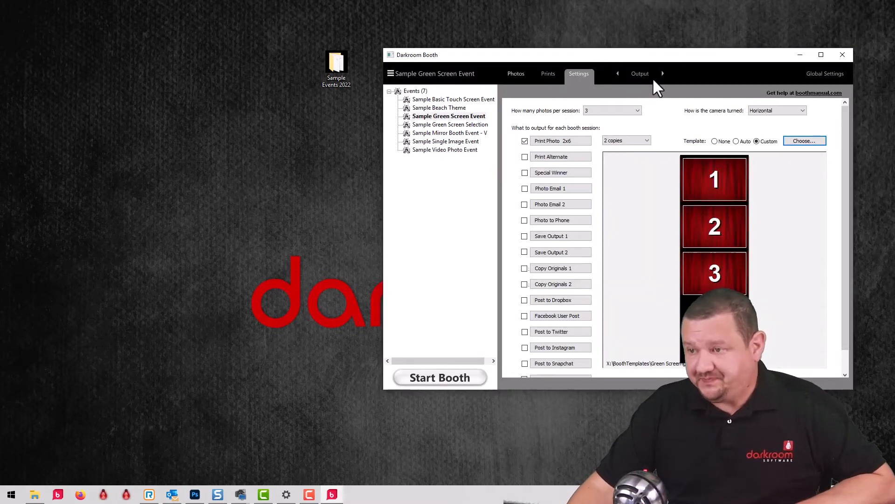
pyautogui.click(642, 71)
pyautogui.click(657, 108)
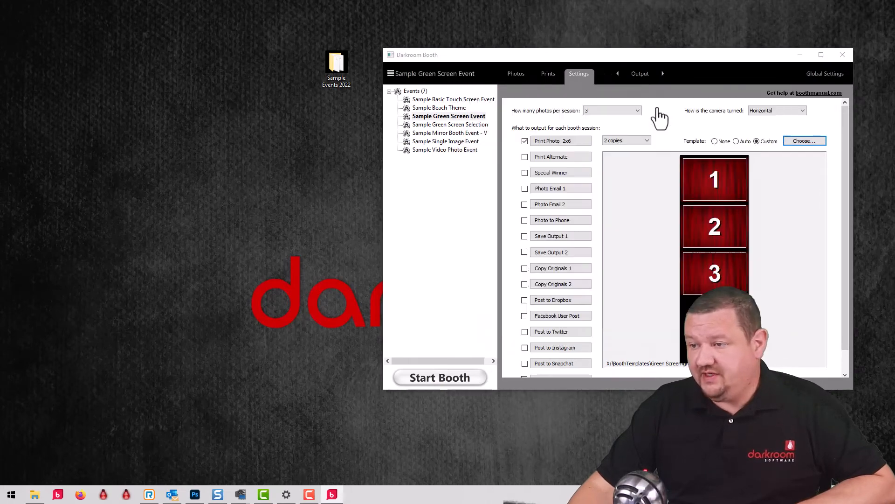
pyautogui.click(812, 114)
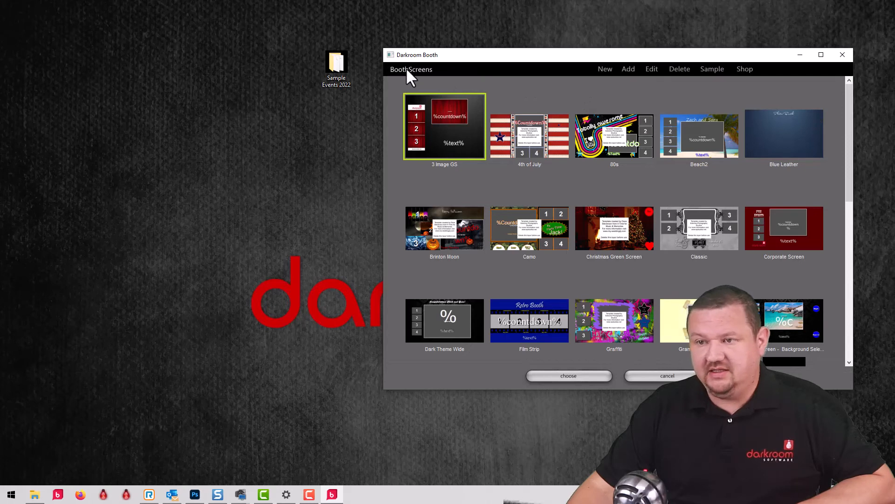
pyautogui.click(424, 70)
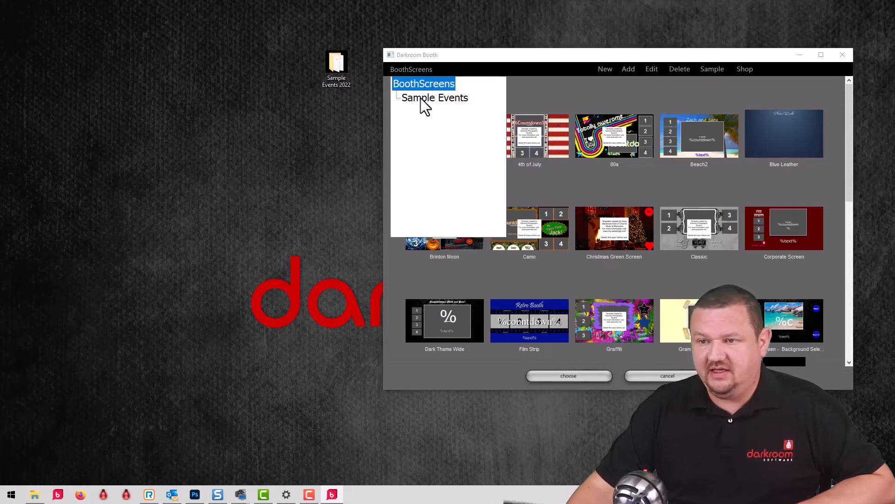
pyautogui.click(422, 98)
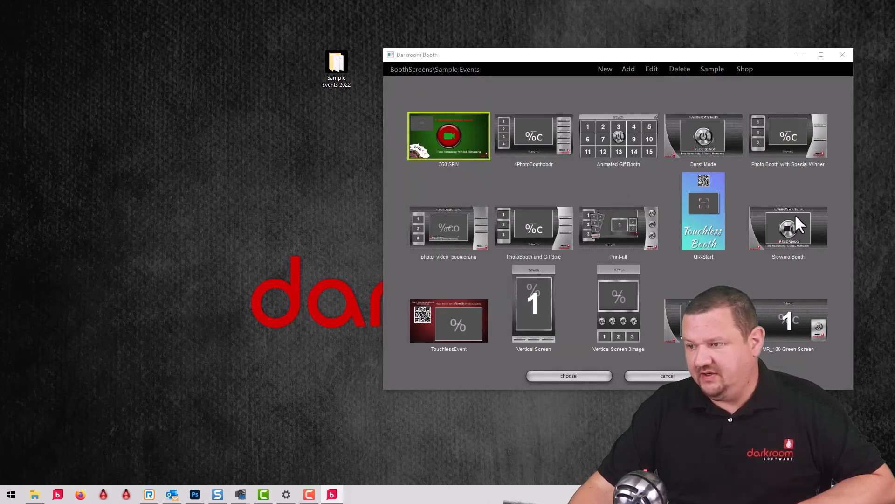